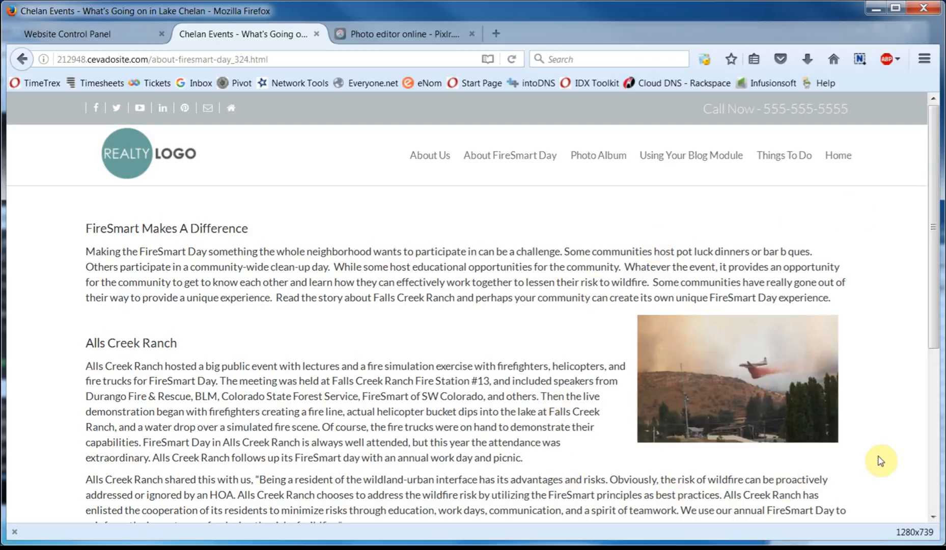
- Switch to the Pixlr website and launch the Pixlr Express web app
{"action": "left_click", "coordinate": [135, 35]}
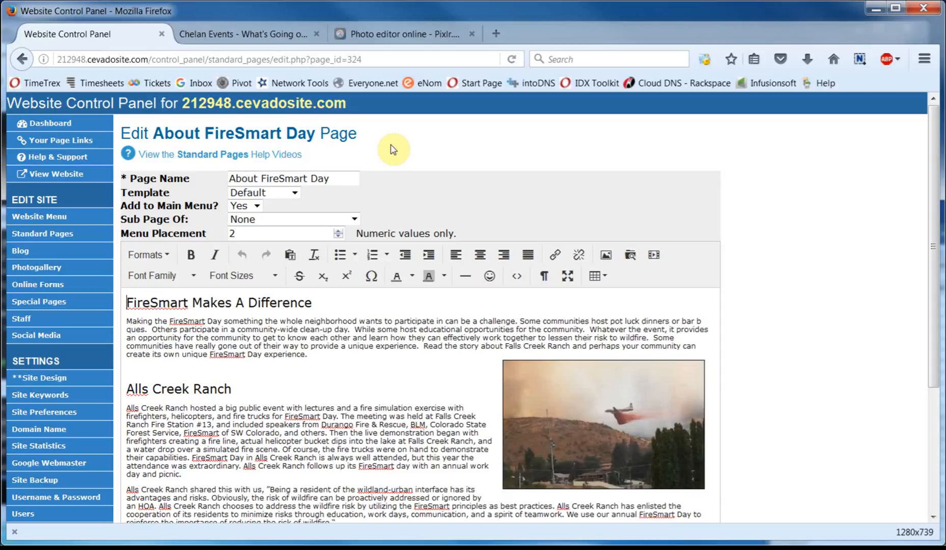
{"action": "left_click", "coordinate": [390, 35]}
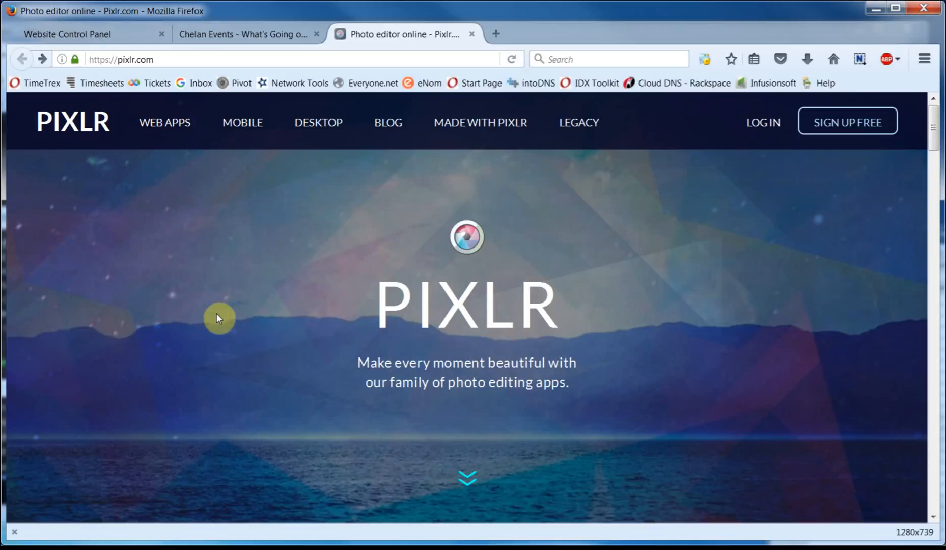
{"action": "left_click", "coordinate": [158, 127]}
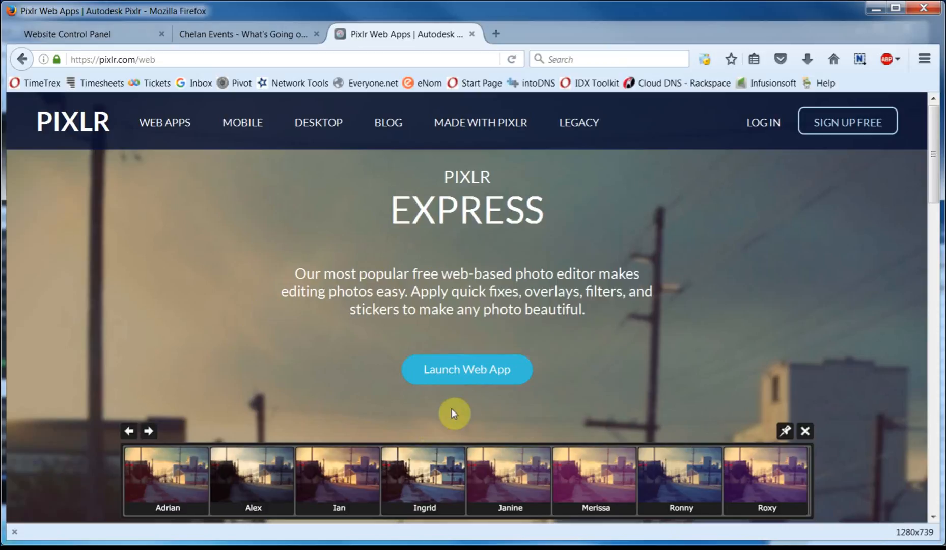
{"action": "left_click", "coordinate": [464, 368]}
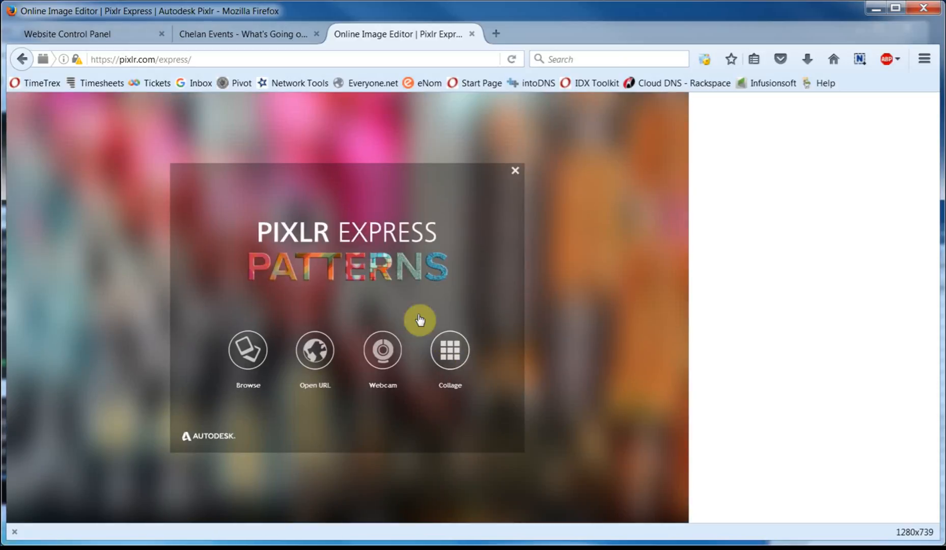
- Open the Fire_Plane image from the Sample Pictures folder in Pixlr Express
{"action": "left_click", "coordinate": [246, 351]}
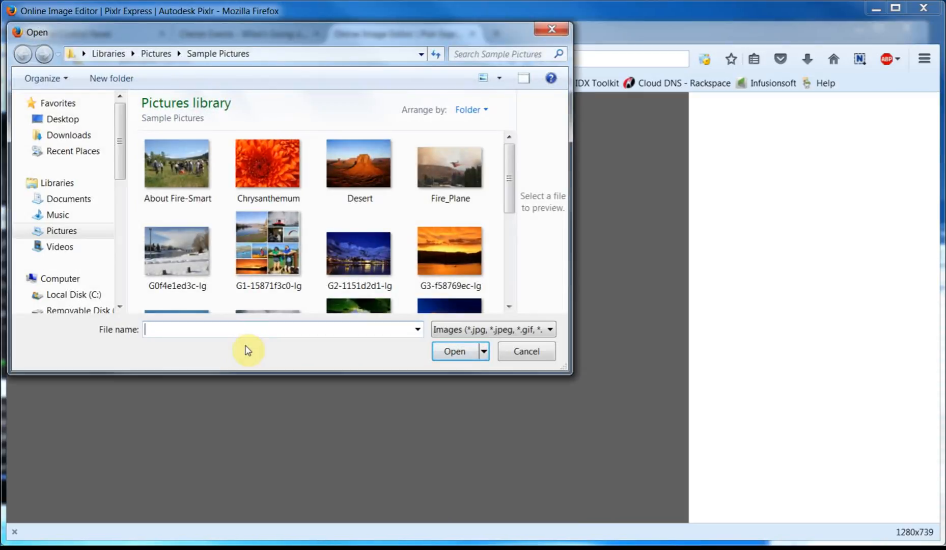
{"action": "left_click", "coordinate": [448, 166]}
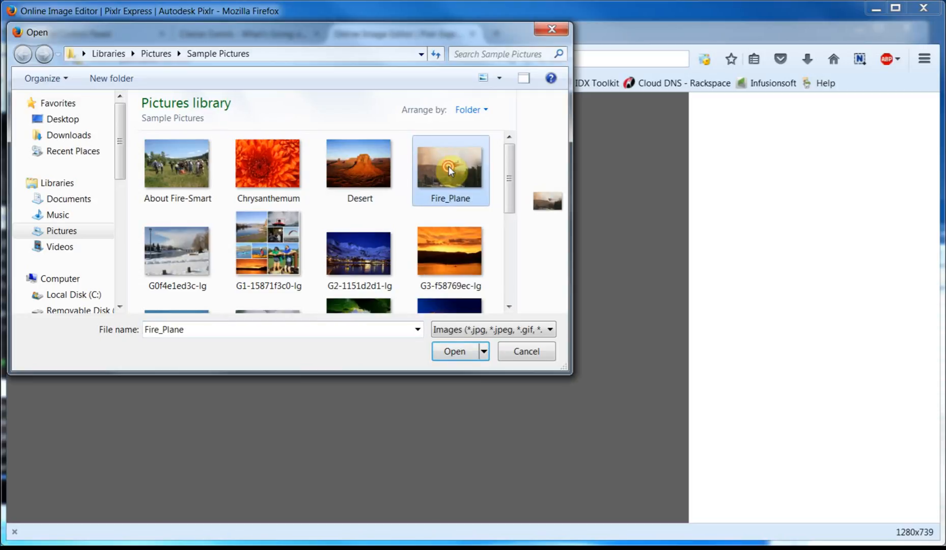
{"action": "double_click", "coordinate": [448, 167]}
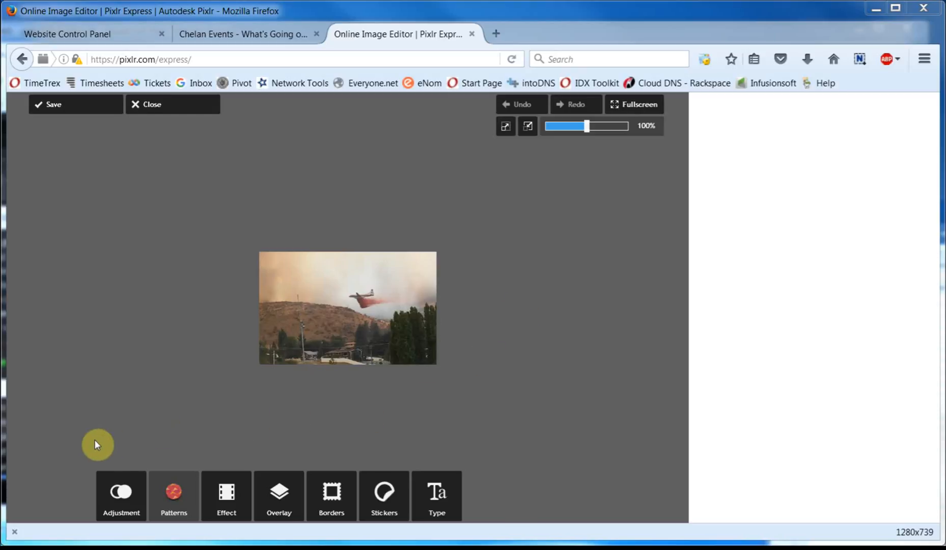
- Crop the photo to 221 by 159 around the plane, removing part of its left side and lower edge
{"action": "left_click", "coordinate": [127, 497]}
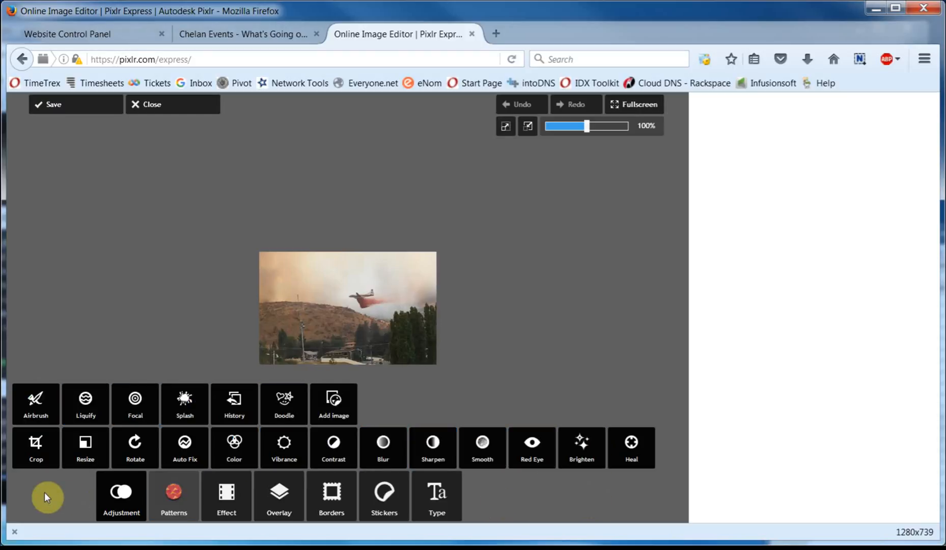
{"action": "left_click", "coordinate": [33, 458]}
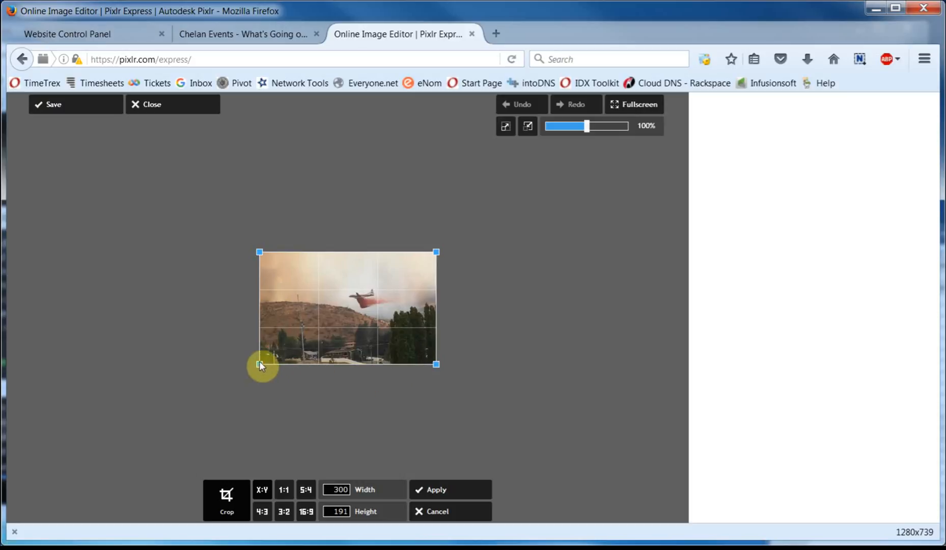
{"action": "left_click_drag", "start_coordinate": [259, 364], "coordinate": [306, 346]}
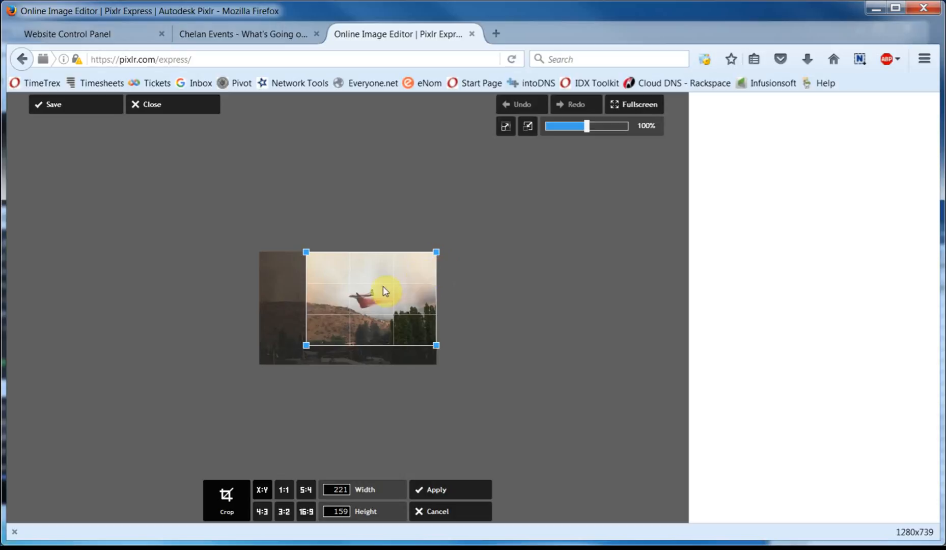
{"action": "mouse_move", "coordinate": [384, 285]}
{"action": "left_mouse_down"}
{"action": "mouse_move", "coordinate": [325, 278]}
{"action": "mouse_move", "coordinate": [401, 271]}
{"action": "mouse_move", "coordinate": [414, 312]}
{"action": "mouse_move", "coordinate": [334, 313]}
{"action": "mouse_move", "coordinate": [392, 295]}
{"action": "mouse_move", "coordinate": [390, 281]}
{"action": "left_mouse_up"}
{"action": "left_click", "coordinate": [444, 481]}
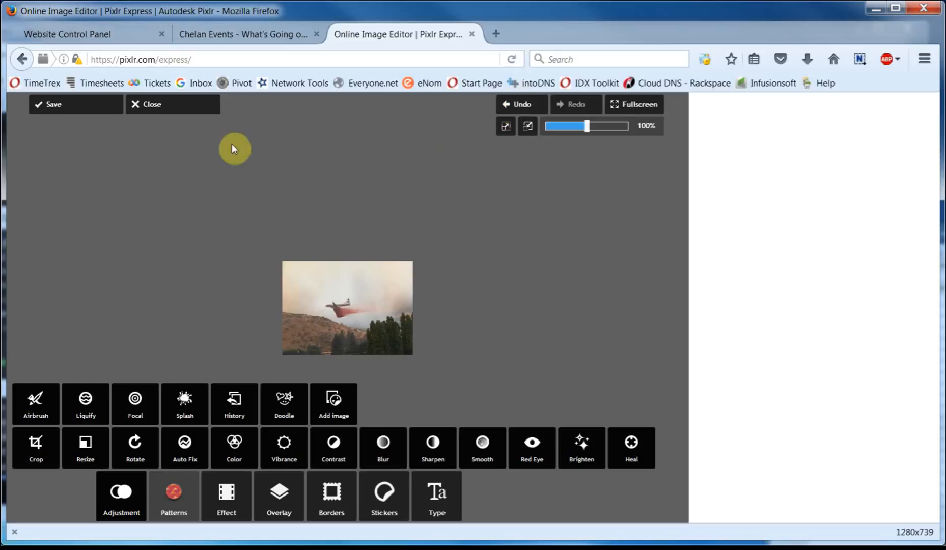
- Save the cropped photo as Fire_Plane_Cropped in the Sample Pictures folder
{"action": "left_click", "coordinate": [64, 106]}
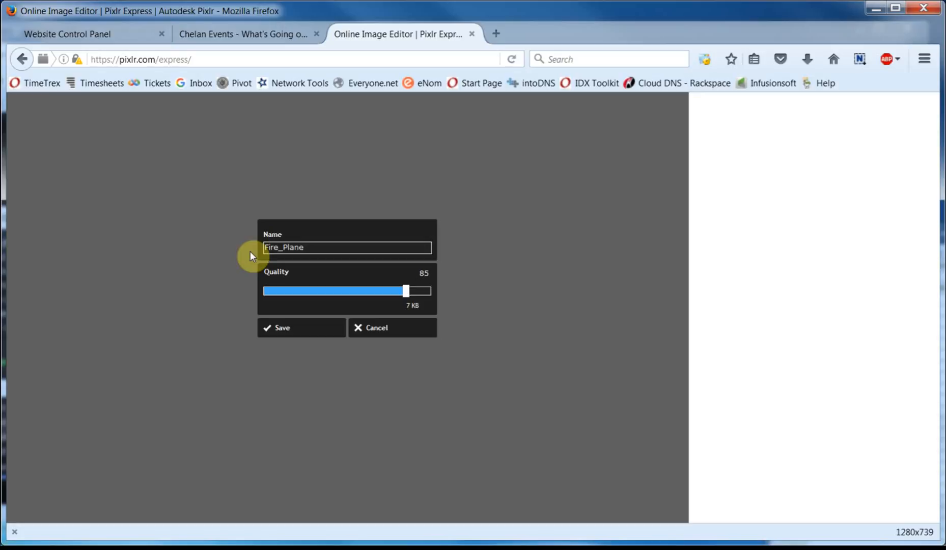
{"action": "double_click", "coordinate": [316, 250]}
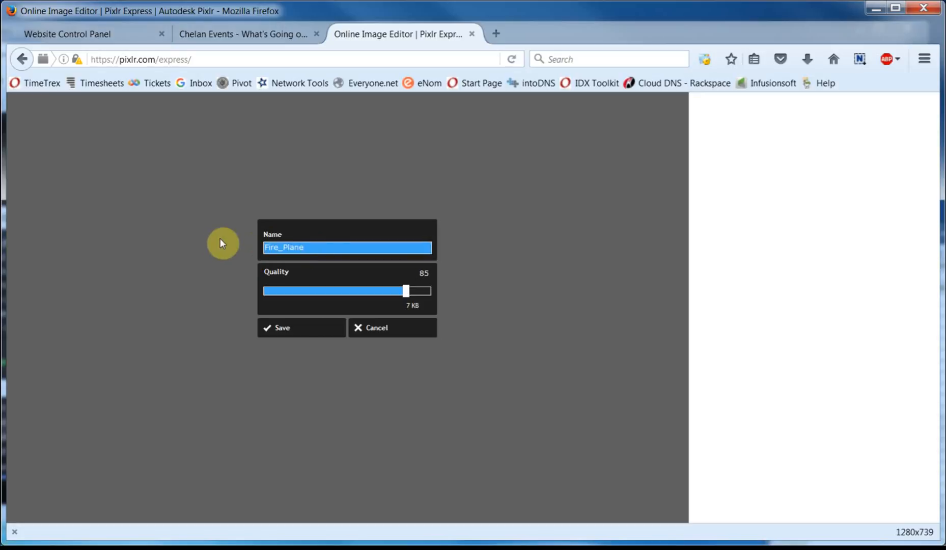
{"action": "type", "text": "_Cropped"}
{"action": "left_click", "coordinate": [151, 250]}
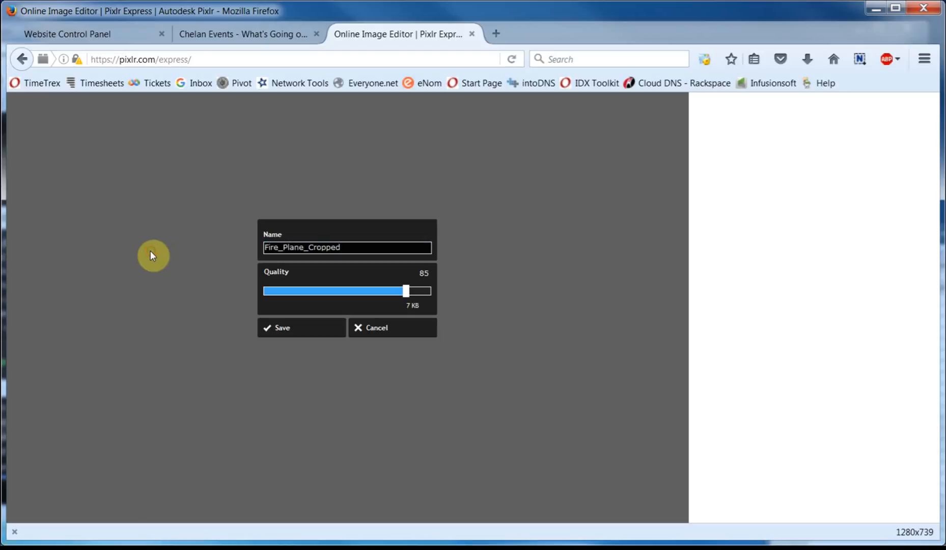
{"action": "left_click", "coordinate": [270, 327]}
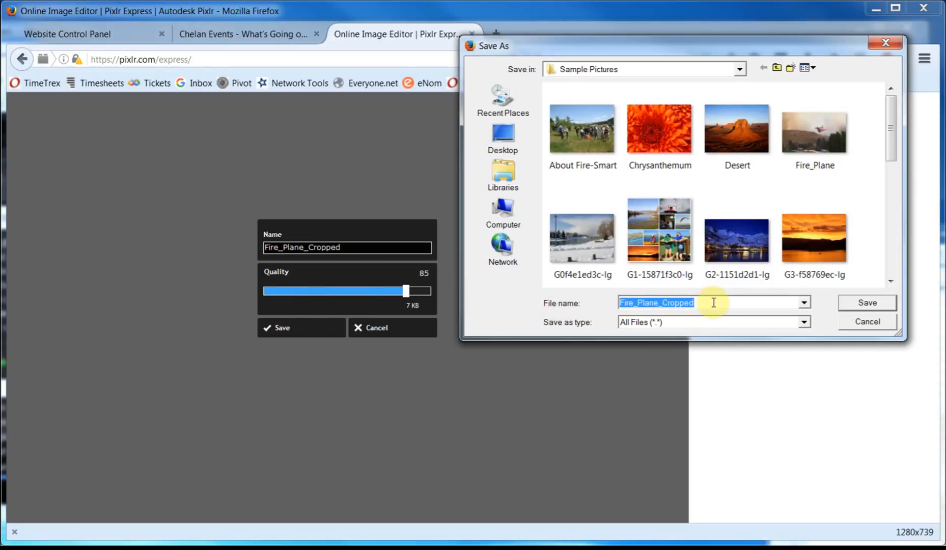
{"action": "left_click", "coordinate": [857, 305]}
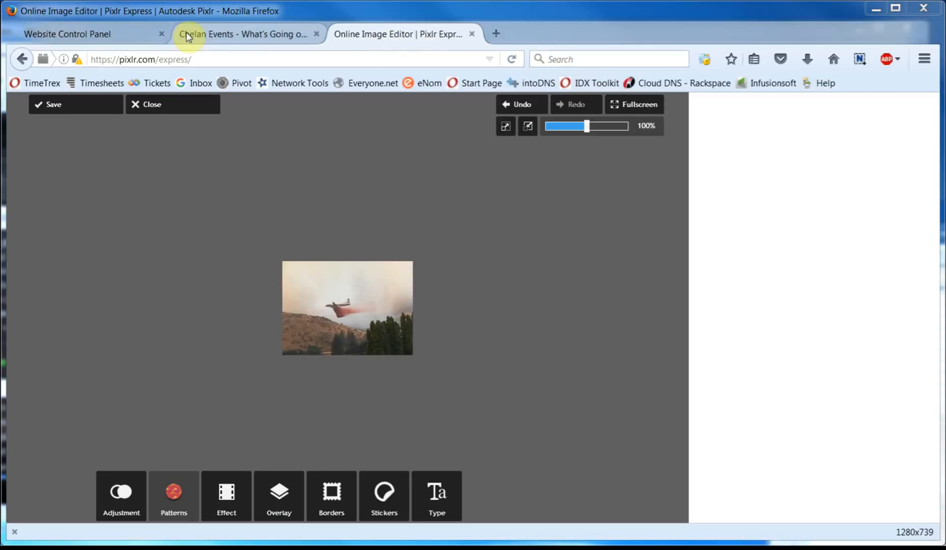
- Switch to the Website Control Panel and delete the fire plane image beside the Alls Creek Ranch text
{"action": "left_click", "coordinate": [74, 34]}
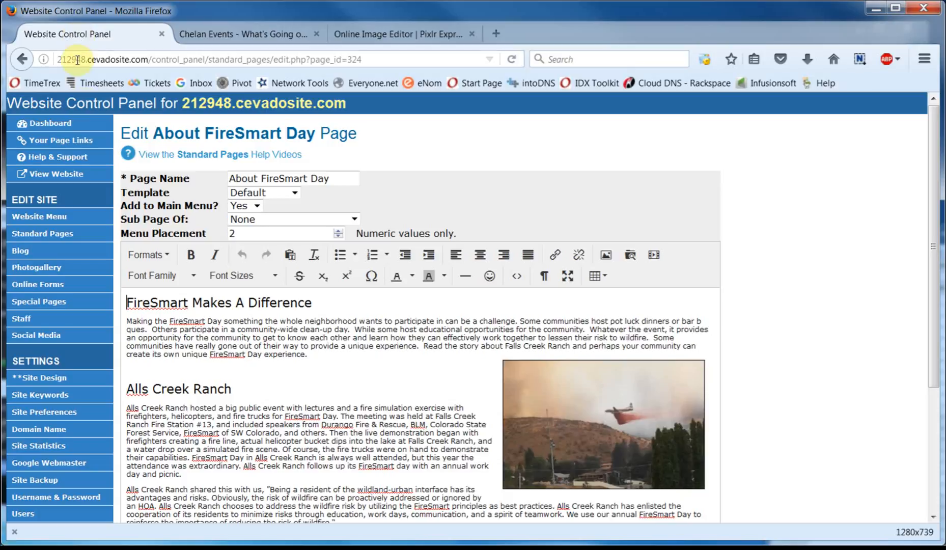
{"action": "left_click", "coordinate": [546, 401]}
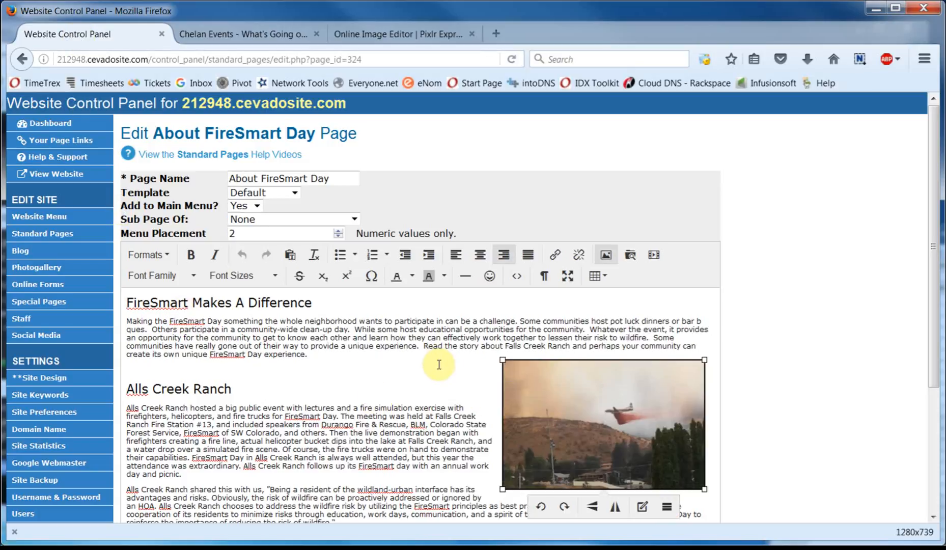
{"action": "key", "text": "Delete"}
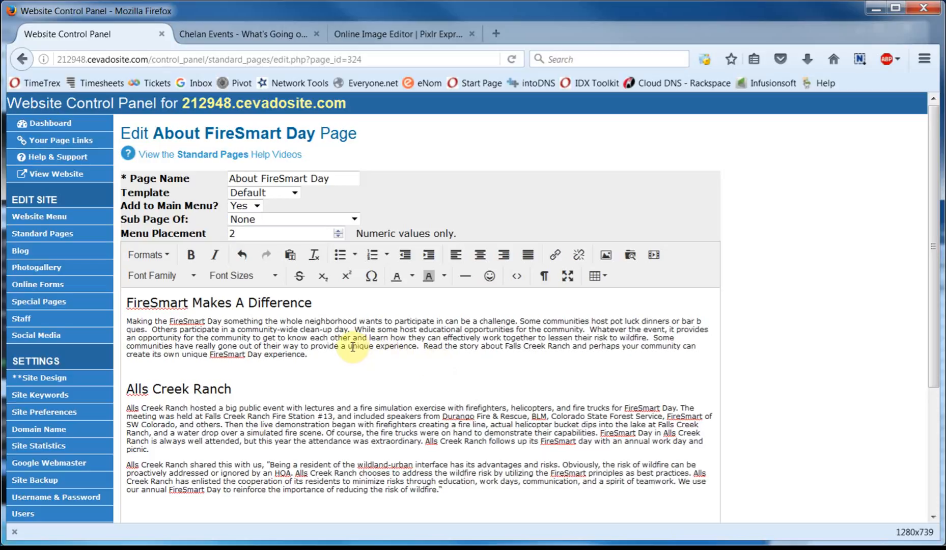
- Upload Fire_Plane_Cropped from the local machine to the Images folder and choose it as the source of a new page image
{"action": "left_click", "coordinate": [605, 258]}
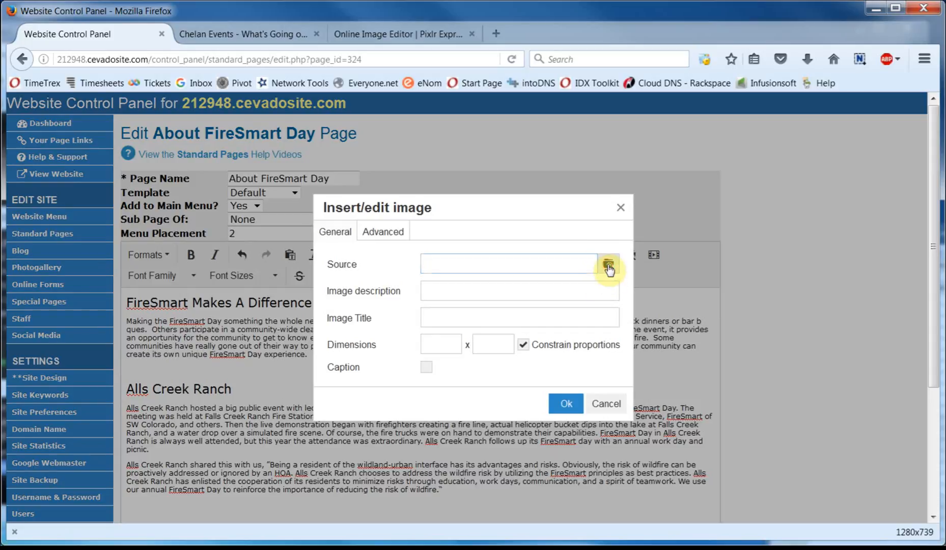
{"action": "left_click", "coordinate": [608, 264]}
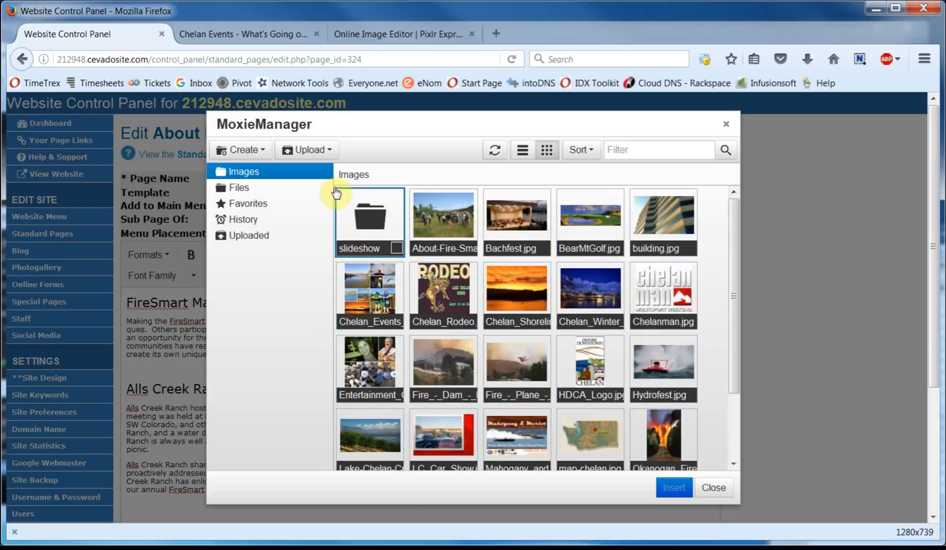
{"action": "left_click", "coordinate": [315, 158]}
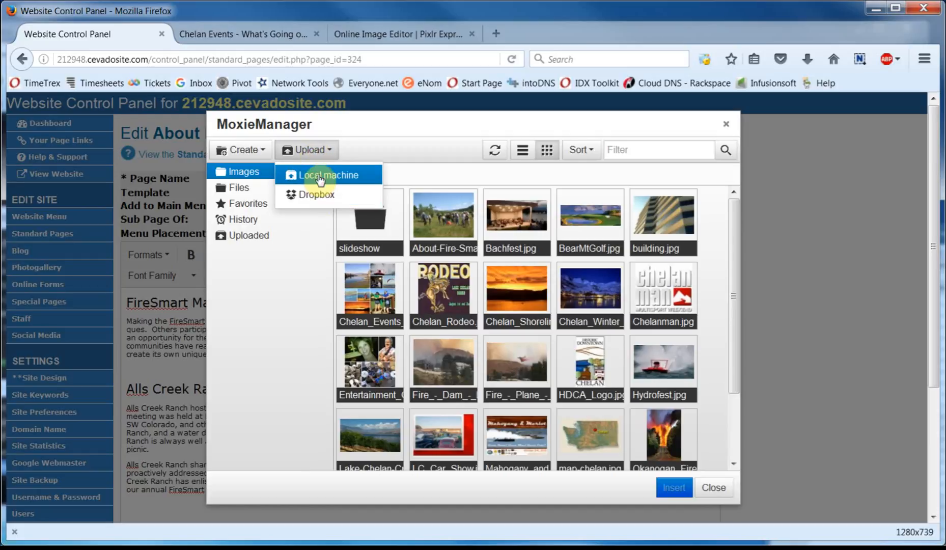
{"action": "left_click", "coordinate": [320, 178]}
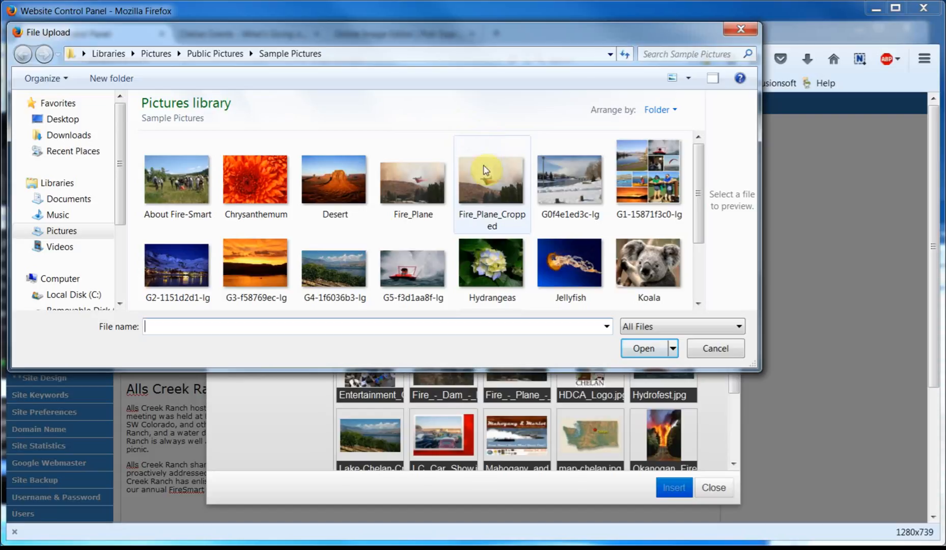
{"action": "left_click", "coordinate": [489, 186]}
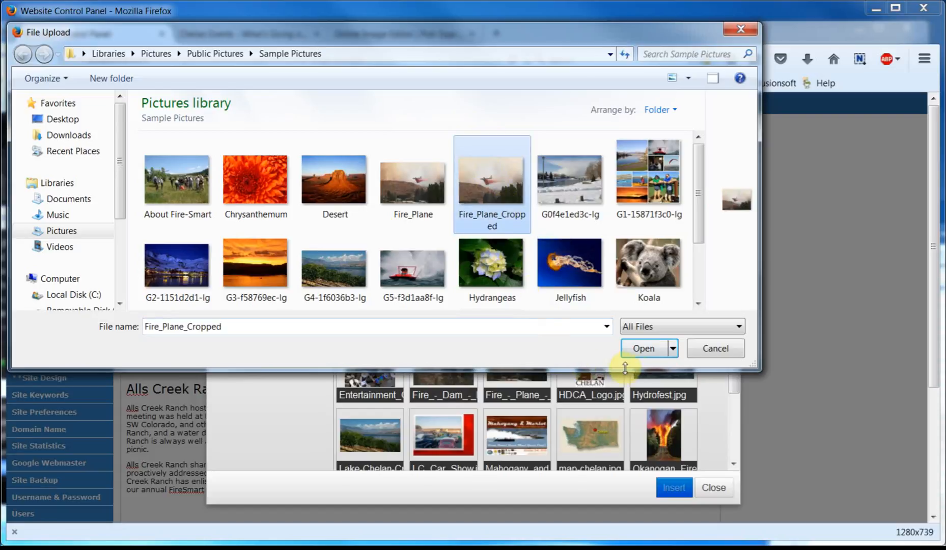
{"action": "left_click", "coordinate": [640, 349]}
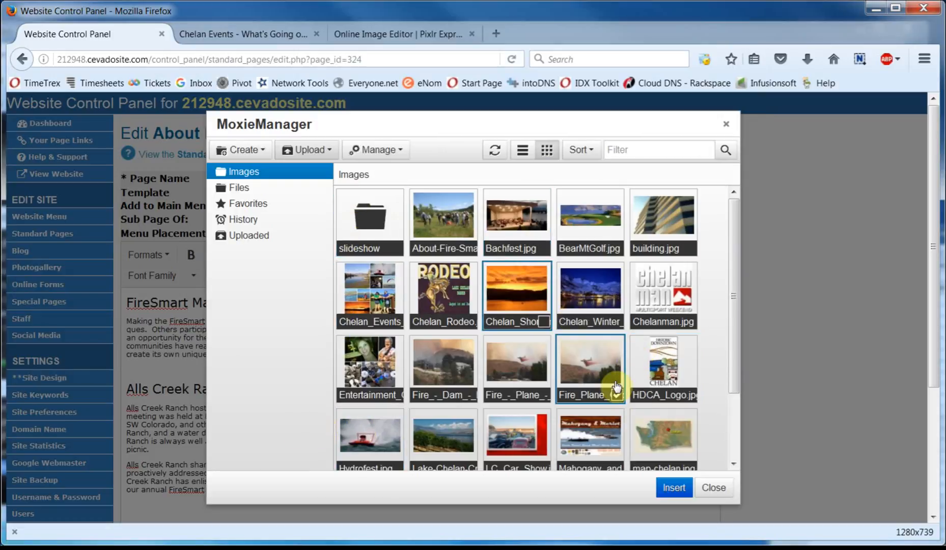
{"action": "left_click", "coordinate": [669, 488]}
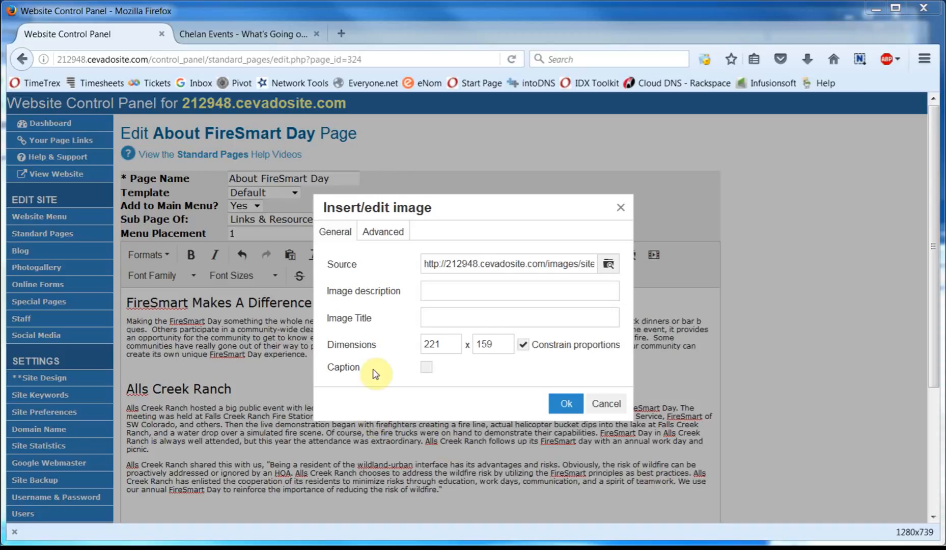
- Paste the copied lake sunset text as the image description and set the image title to "Beautiful Lake Sunset"
{"action": "left_click", "coordinate": [426, 291]}
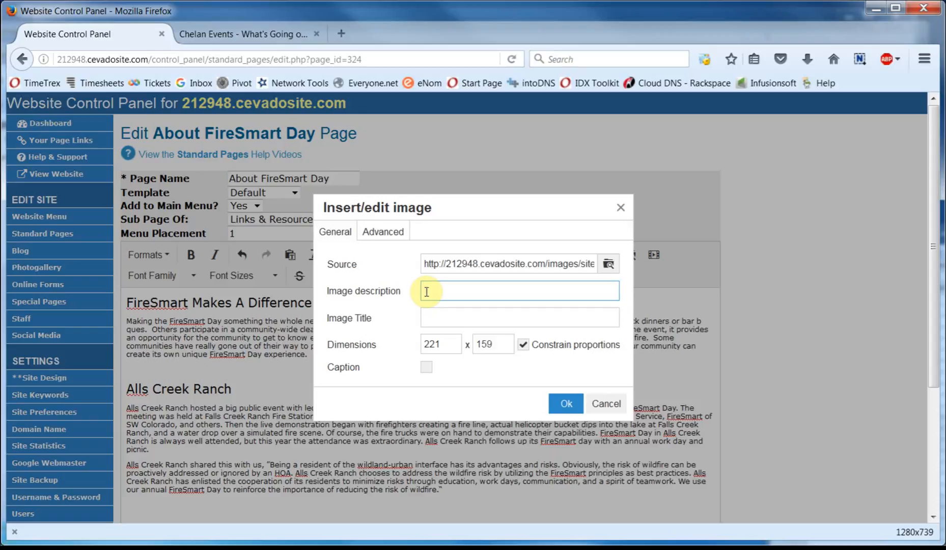
{"action": "key", "text": "ctrl+v"}
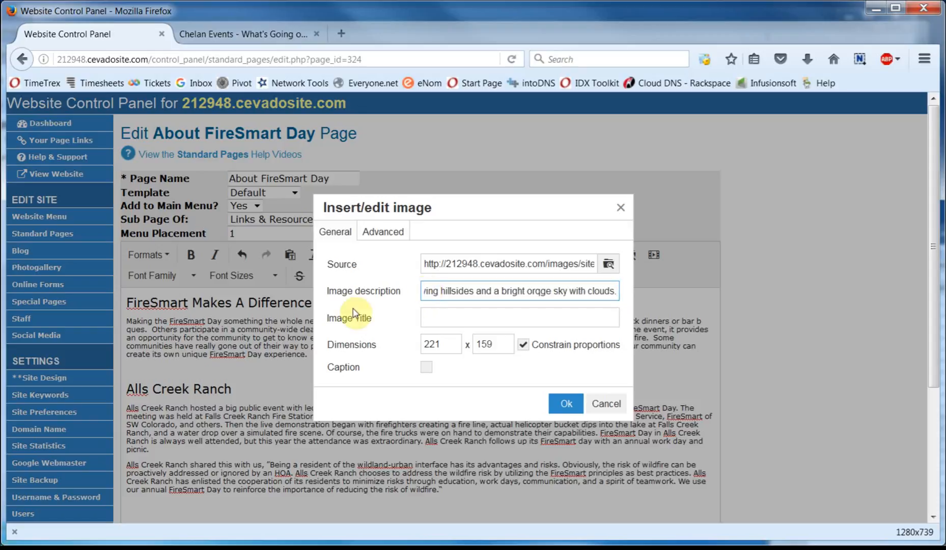
{"action": "key", "text": "Home"}
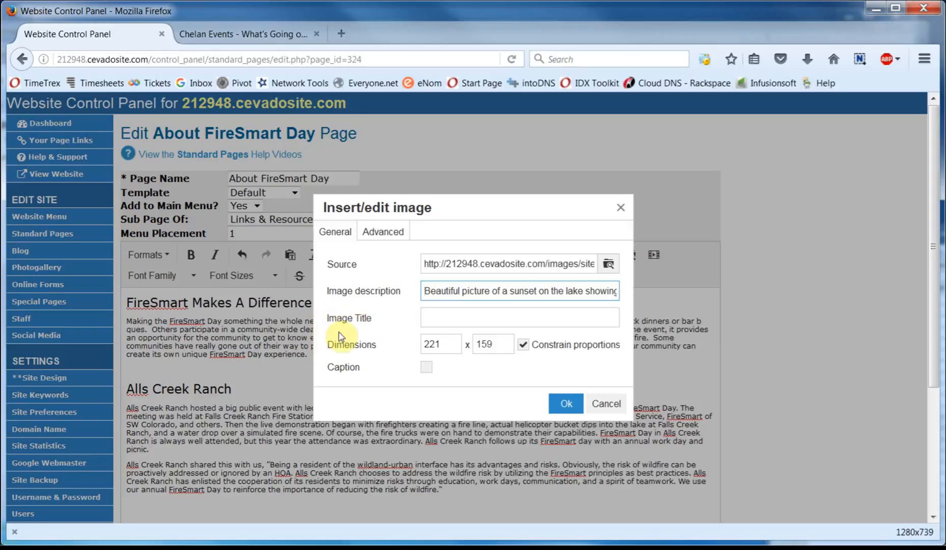
{"action": "left_click", "coordinate": [430, 316]}
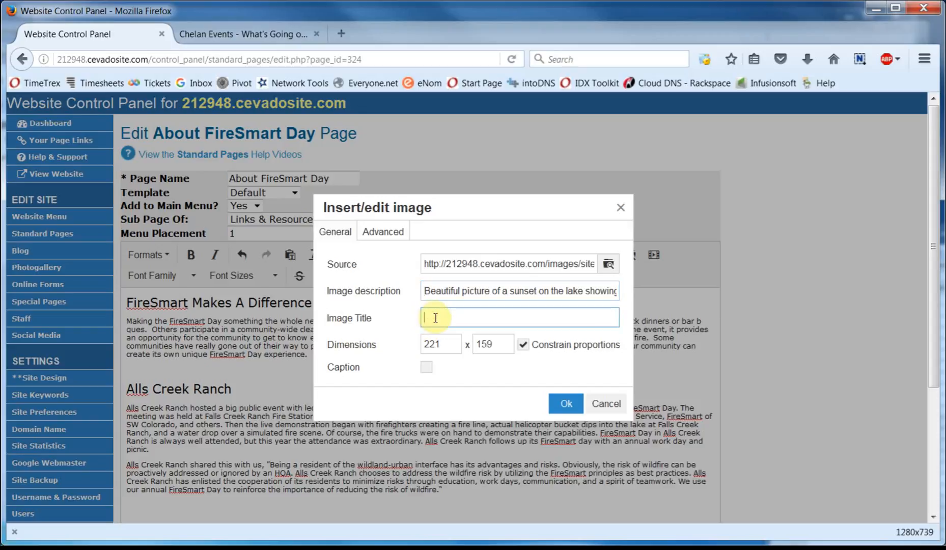
{"action": "type", "text": "Beautiful Lake Sunse"}
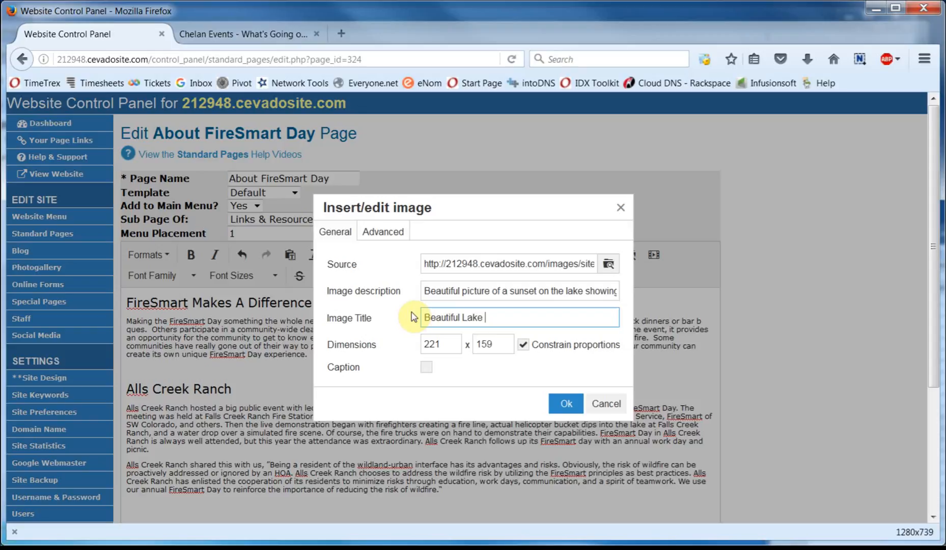
{"action": "type", "text": "t"}
{"action": "left_click", "coordinate": [378, 337]}
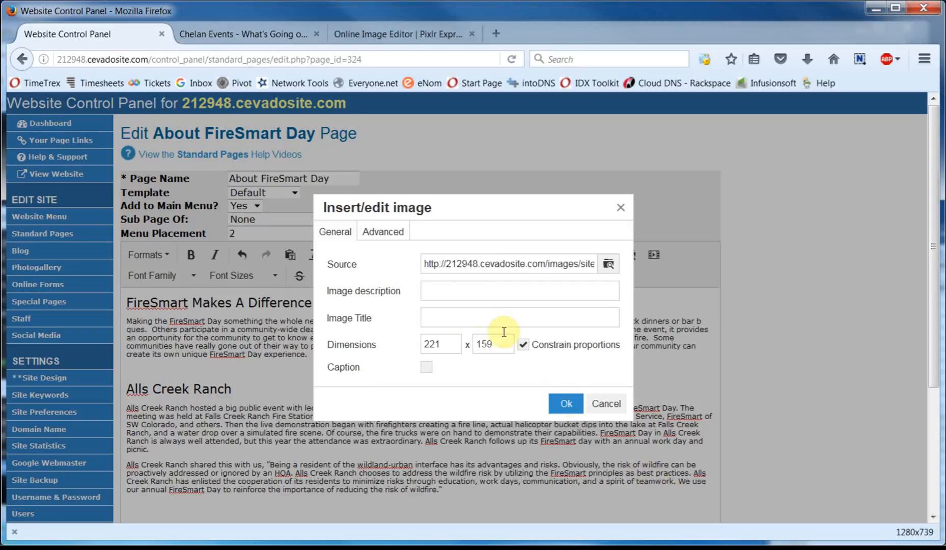
- Set the image's vertical space to 10, horizontal space to 10 and border to 1, and insert it into the page
{"action": "left_click", "coordinate": [374, 235]}
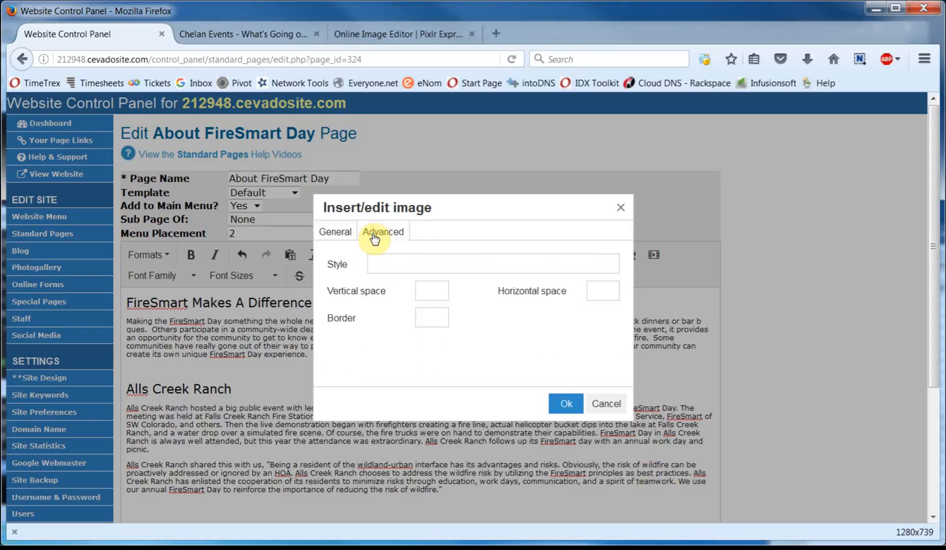
{"action": "left_click", "coordinate": [428, 289]}
{"action": "type", "text": "10"}
{"action": "left_click", "coordinate": [590, 289]}
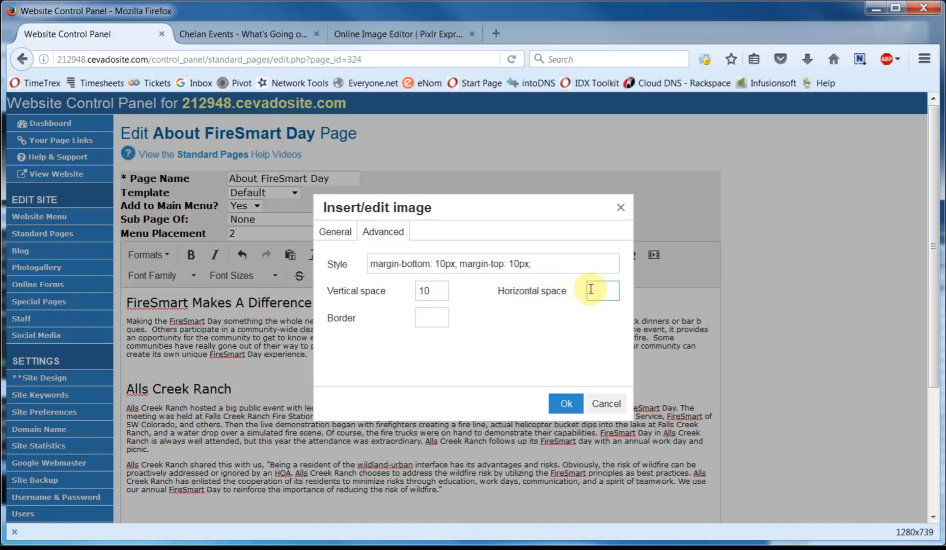
{"action": "type", "text": "10"}
{"action": "left_click", "coordinate": [422, 319]}
{"action": "type", "text": "1"}
{"action": "left_click", "coordinate": [558, 402]}
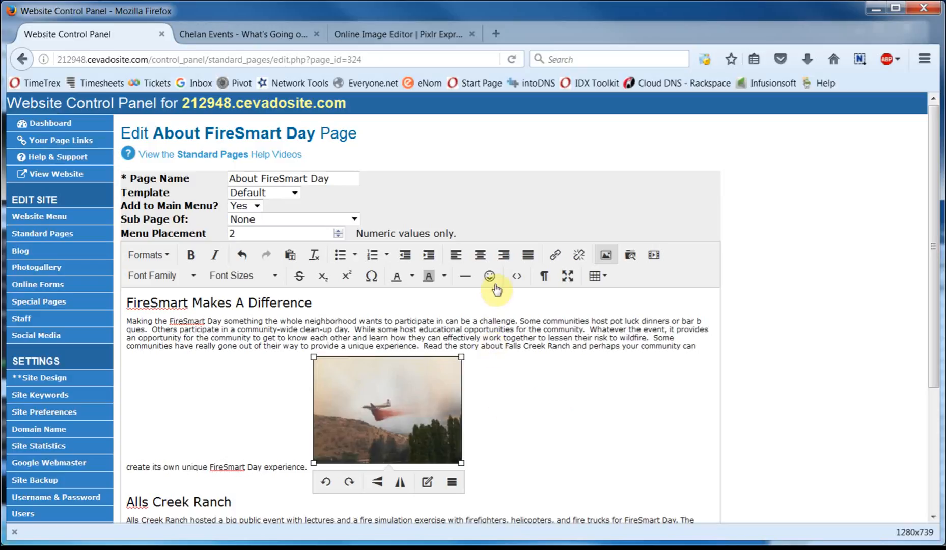
- Align the new fire plane image to the right of the Alls Creek Ranch text and save the page update
{"action": "left_click", "coordinate": [504, 256]}
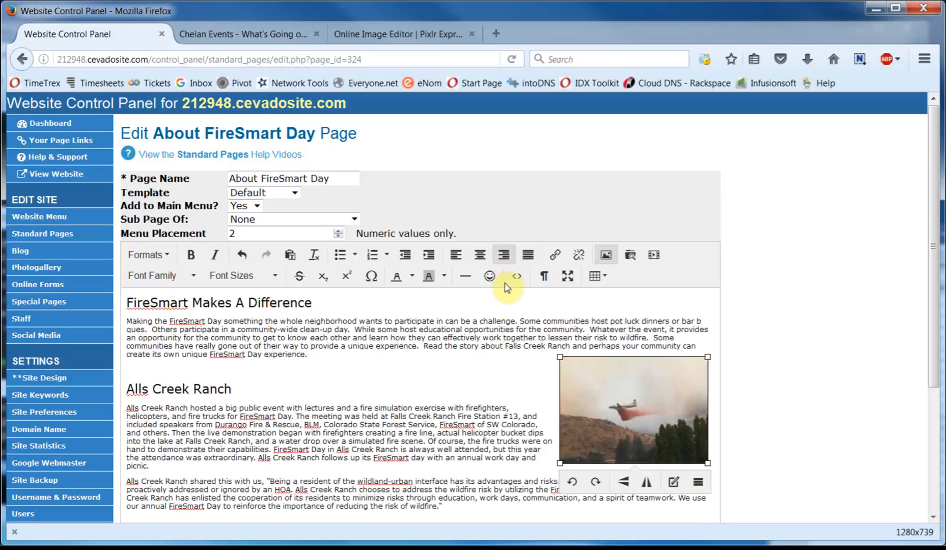
{"action": "left_click", "coordinate": [518, 380]}
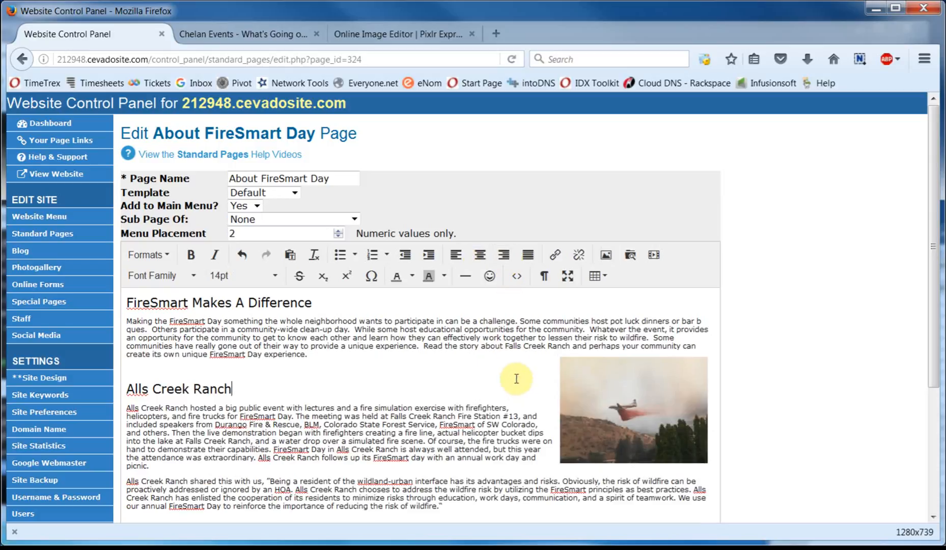
{"action": "scroll", "coordinate": [761, 373], "scroll_direction": "down", "scroll_amount": 3}
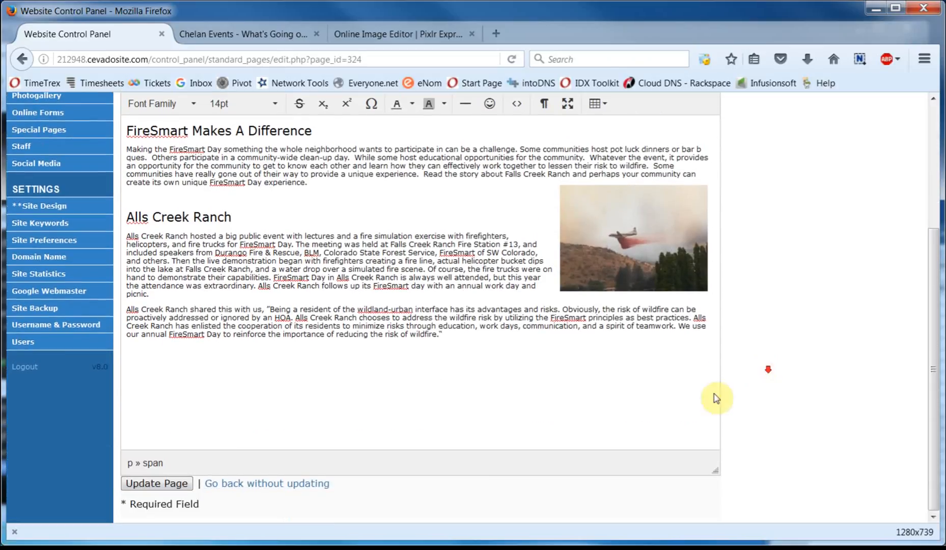
{"action": "left_click", "coordinate": [172, 483]}
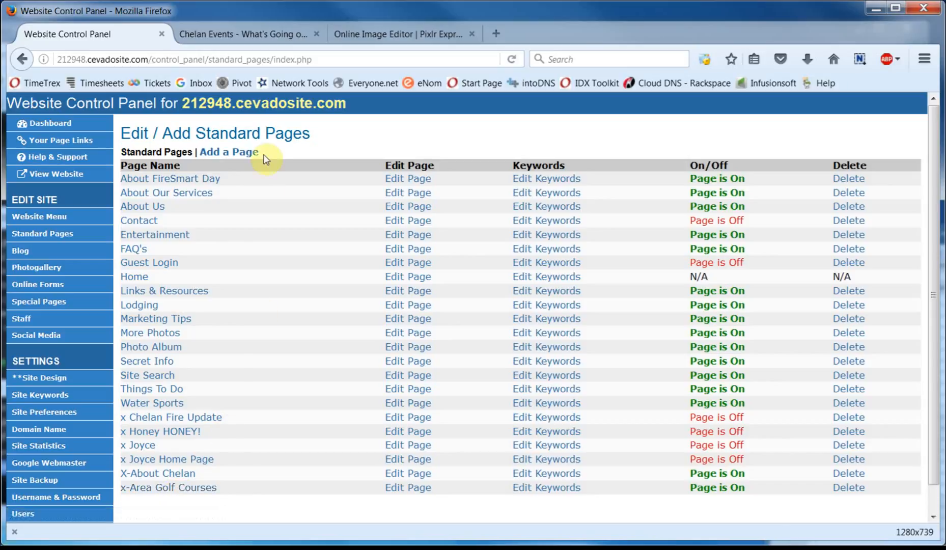
- Switch to the live About FireSmart Day page and reload it to check the replaced image
{"action": "left_click", "coordinate": [254, 40]}
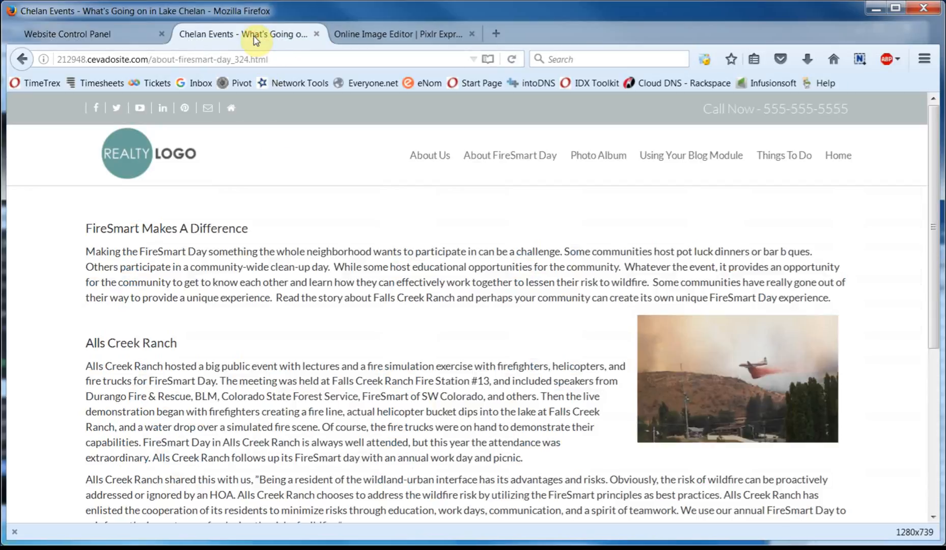
{"action": "left_click", "coordinate": [512, 59]}
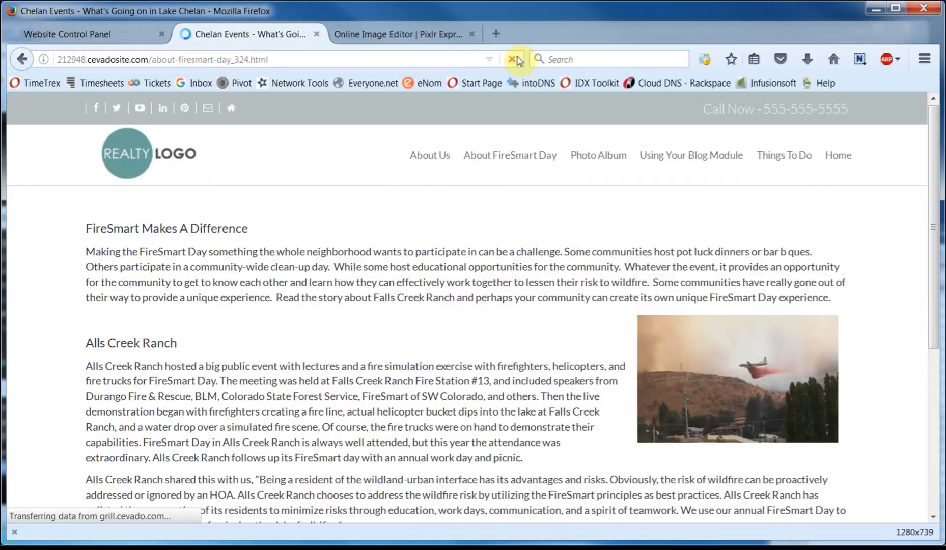